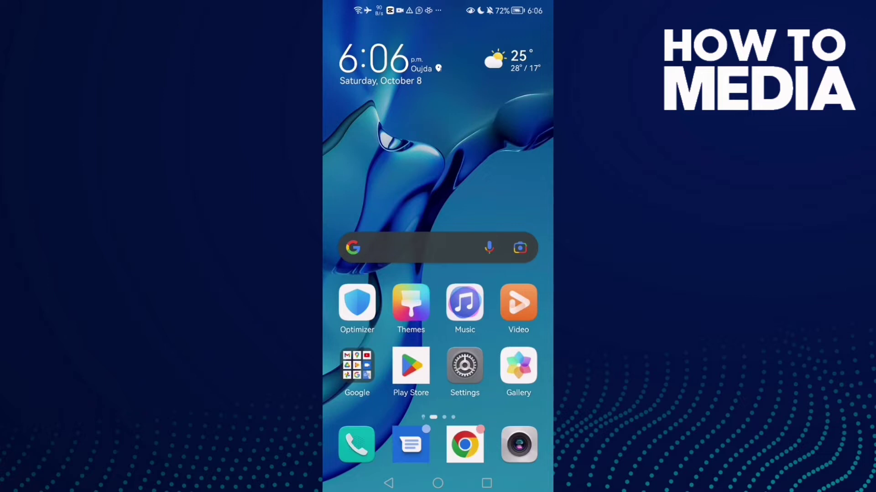
Put the EMUI home screen into its editing mode
{"action": "left_click", "coordinate": [357, 228]}
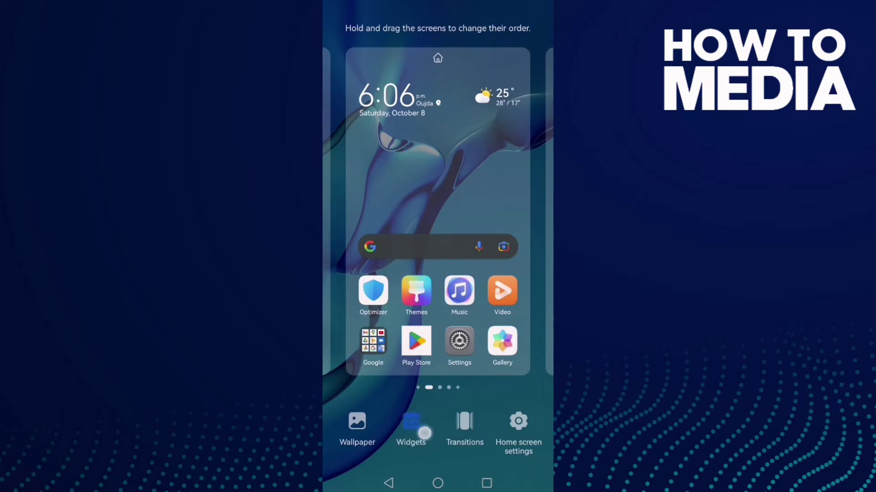
Find the Google Translate widget in the widget list and drop it below the clock
{"action": "left_click", "coordinate": [410, 429]}
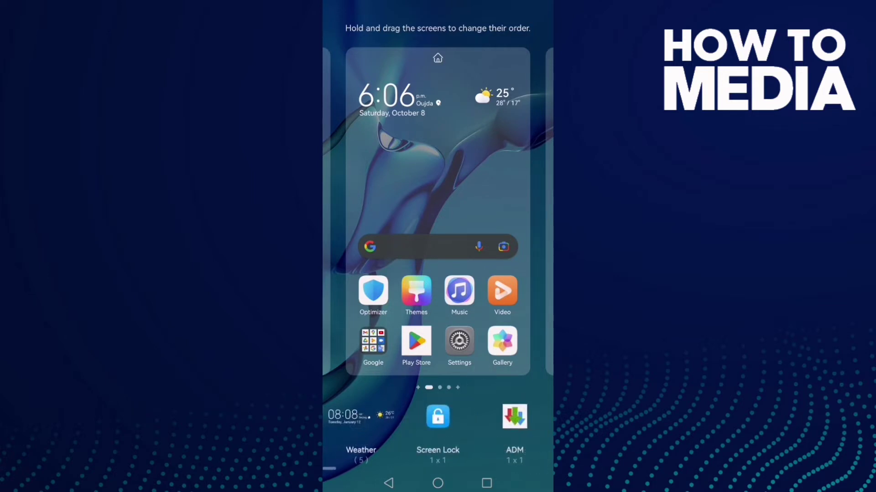
{"action": "left_click_drag", "start_coordinate": [519, 424], "coordinate": [342, 425]}
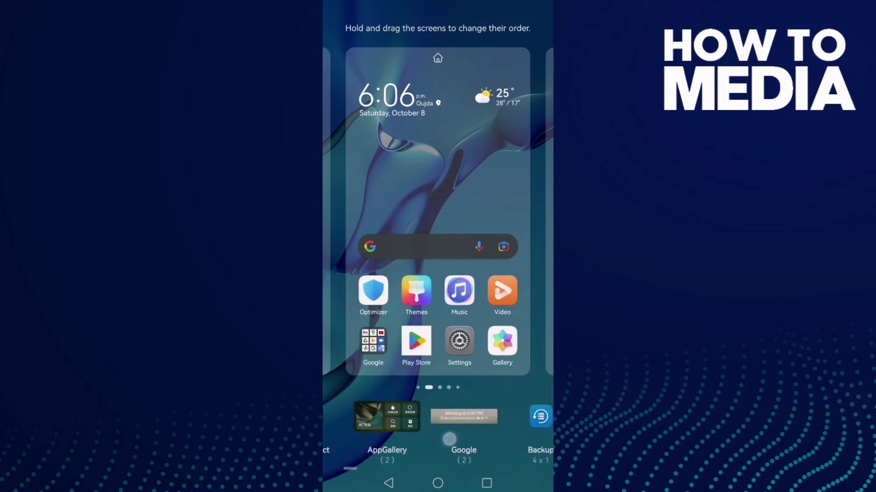
{"action": "mouse_move", "coordinate": [507, 423]}
{"action": "left_mouse_down"}
{"action": "mouse_move", "coordinate": [342, 423]}
{"action": "mouse_move", "coordinate": [520, 423]}
{"action": "mouse_move", "coordinate": [356, 423]}
{"action": "mouse_move", "coordinate": [491, 437]}
{"action": "mouse_move", "coordinate": [342, 431]}
{"action": "mouse_move", "coordinate": [355, 424]}
{"action": "left_mouse_up"}
{"action": "mouse_move", "coordinate": [520, 424]}
{"action": "left_mouse_down"}
{"action": "mouse_move", "coordinate": [342, 424]}
{"action": "mouse_move", "coordinate": [356, 424]}
{"action": "left_mouse_up"}
{"action": "left_click_drag", "start_coordinate": [410, 438], "coordinate": [532, 451]}
{"action": "mouse_move", "coordinate": [356, 424]}
{"action": "left_mouse_down"}
{"action": "mouse_move", "coordinate": [520, 424]}
{"action": "mouse_move", "coordinate": [510, 458]}
{"action": "left_mouse_up"}
{"action": "left_click_drag", "start_coordinate": [520, 425], "coordinate": [356, 425]}
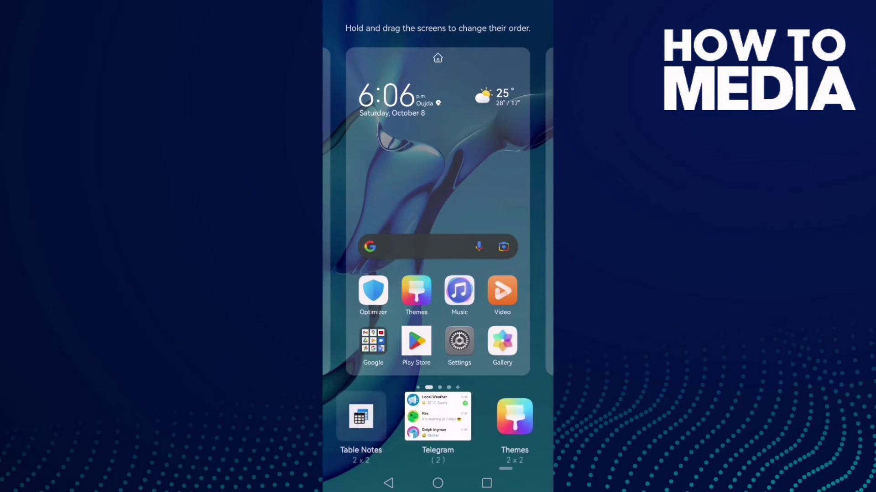
{"action": "left_click_drag", "start_coordinate": [520, 424], "coordinate": [356, 424]}
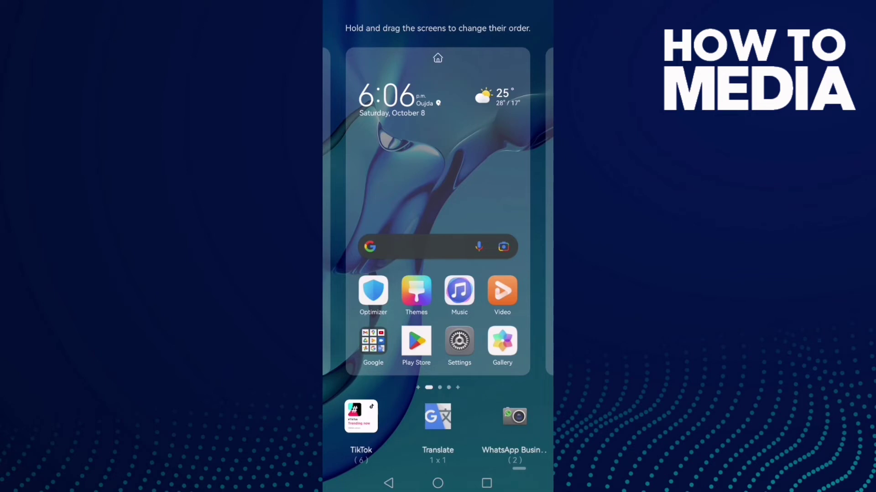
{"action": "mouse_move", "coordinate": [438, 417]}
{"action": "left_mouse_down"}
{"action": "mouse_move", "coordinate": [402, 160]}
{"action": "mouse_move", "coordinate": [373, 137]}
{"action": "left_mouse_up"}
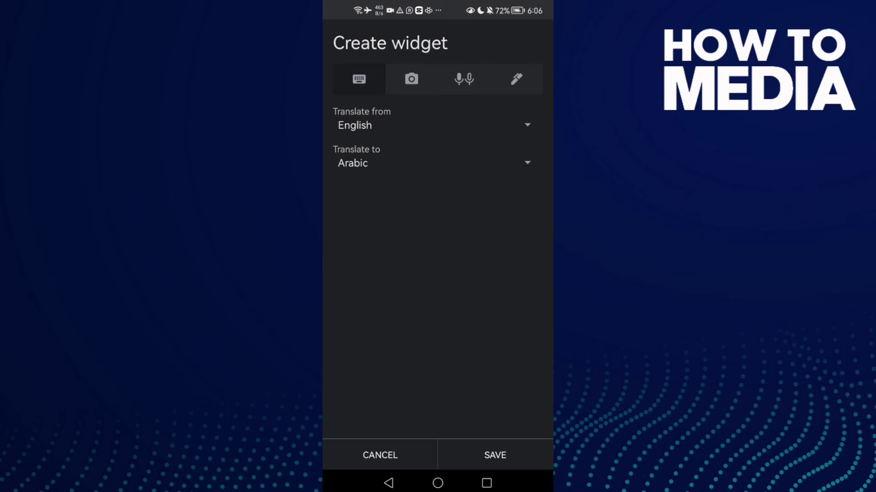
Save the English to Arabic widget setup and exit home screen editing
{"action": "left_click", "coordinate": [494, 454]}
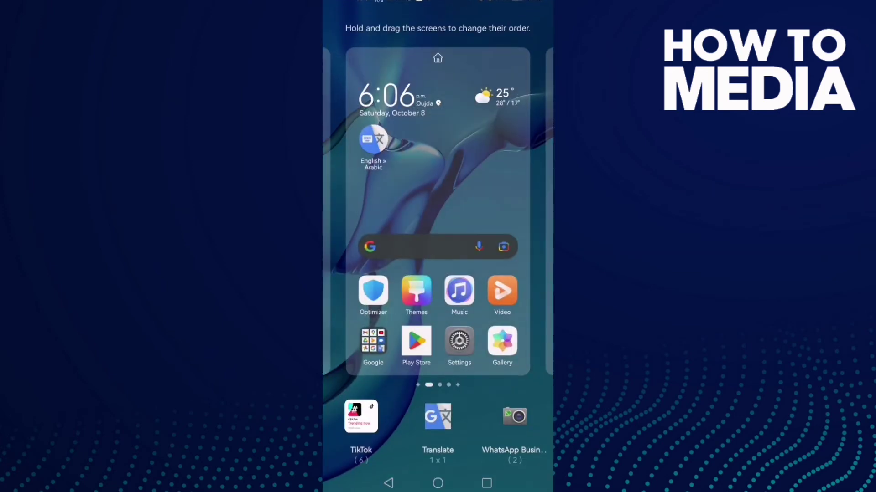
{"action": "left_click", "coordinate": [449, 178]}
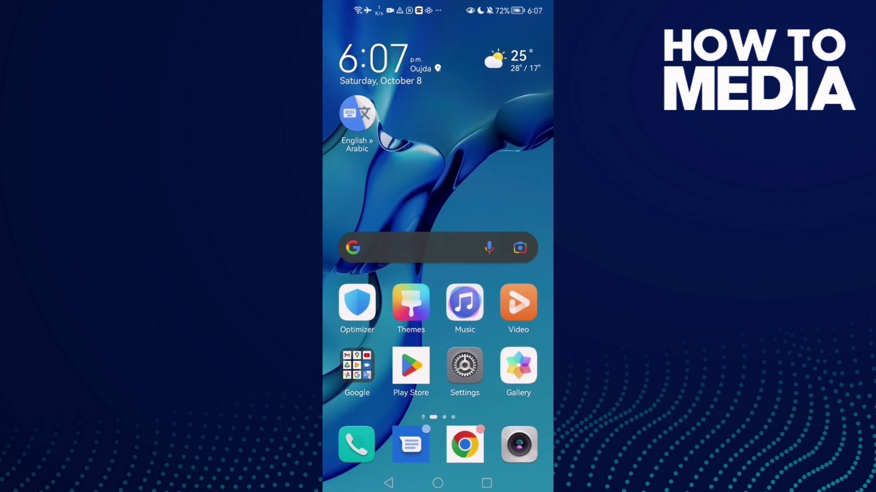